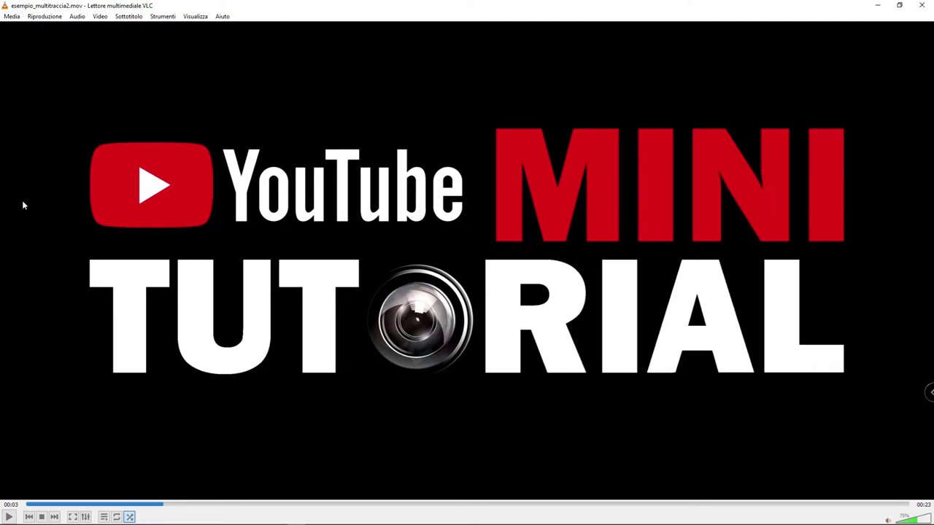
- Play esempio_multitraccia2.mov in VLC briefly and pause it at 00:04
key(space)
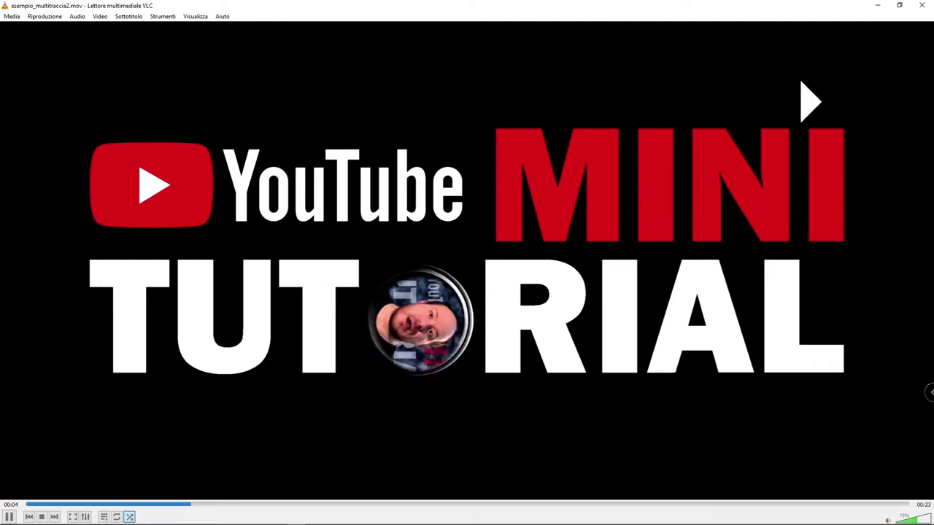
key(space)
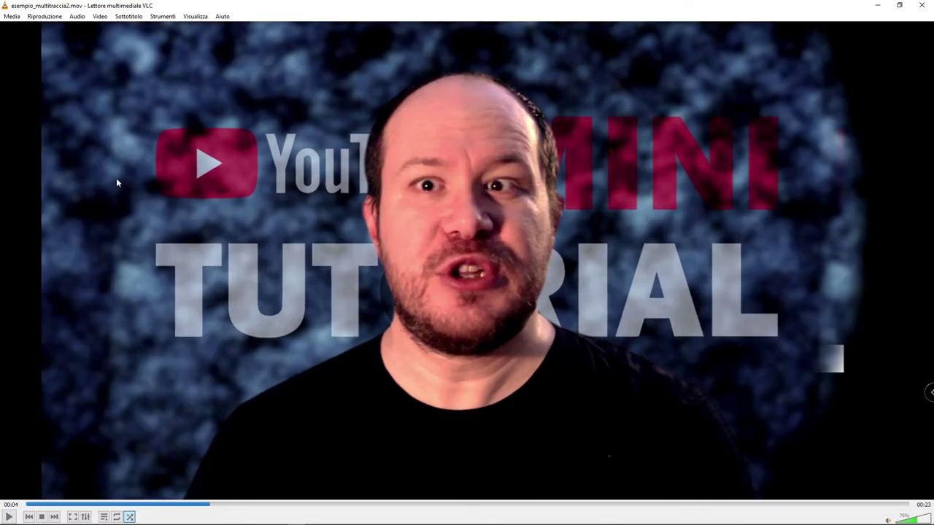
- Check the example video's audio tracks in VLC's Audio > Traccia audio menu
click(76, 16)
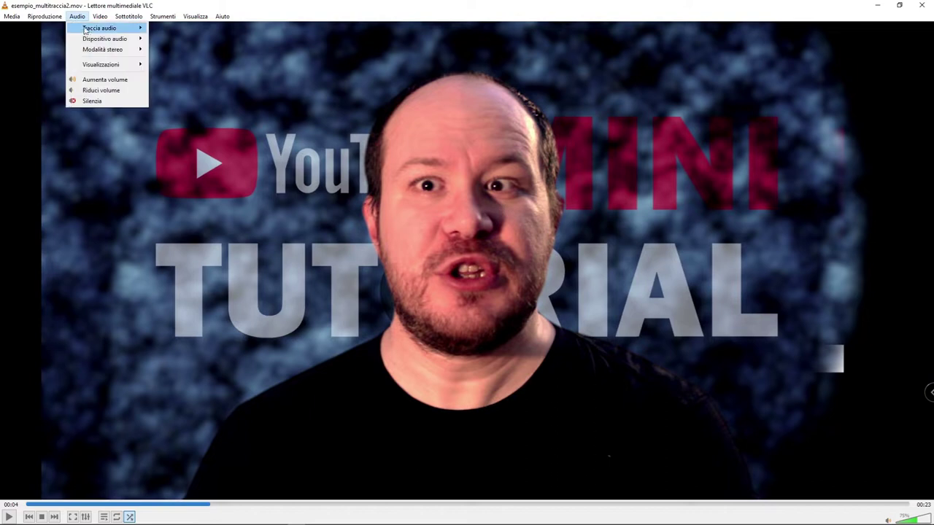
mouse_move(86, 33)
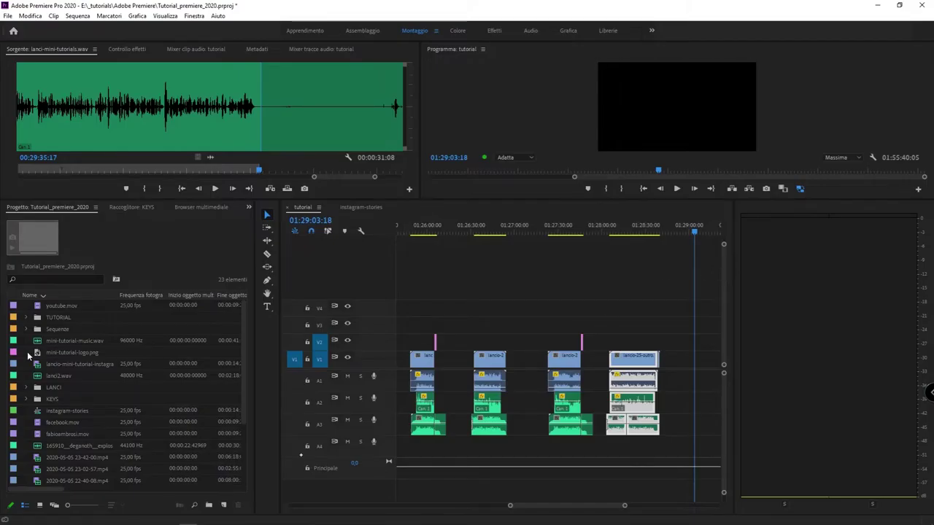
- Add a new sequence from the Project panel, name it 'demo', and view its Tracce settings
right_click(29, 355)
mouse_move(110, 222)
click(214, 220)
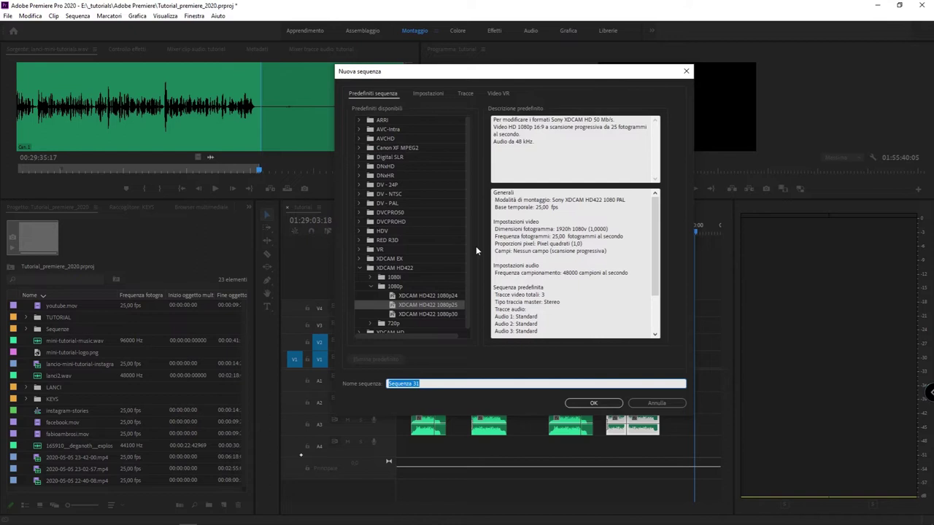
text(demo)
click(463, 95)
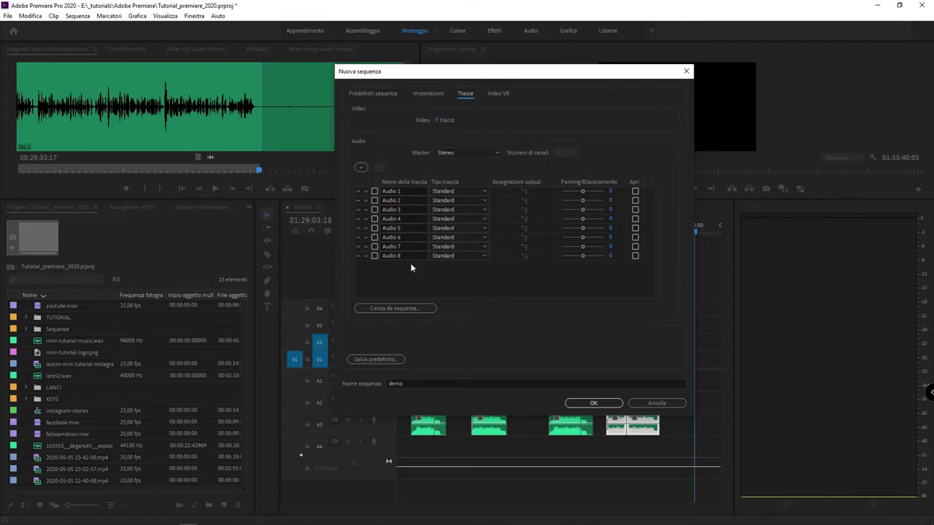
- Delete tracks Audio 4 through Audio 8, leaving three standard audio tracks
click(374, 256)
click(374, 246)
click(374, 238)
click(375, 227)
click(374, 219)
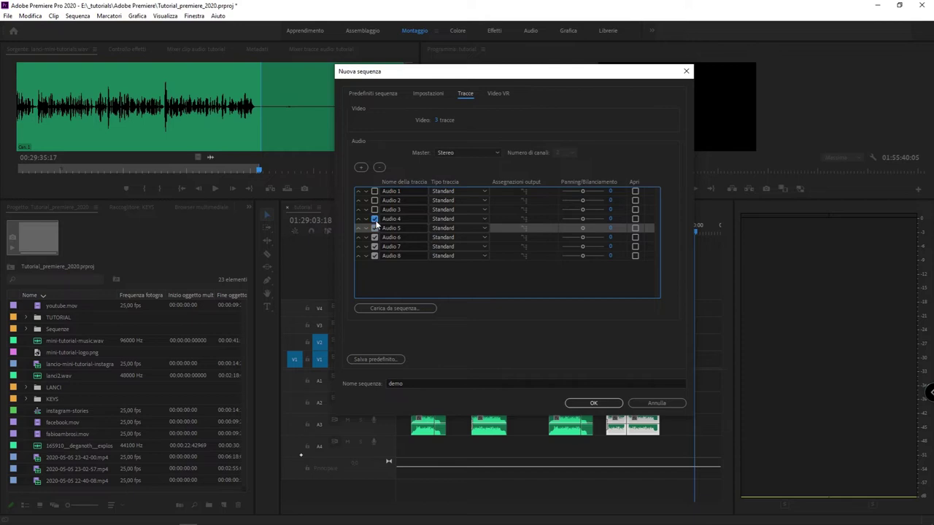
click(378, 169)
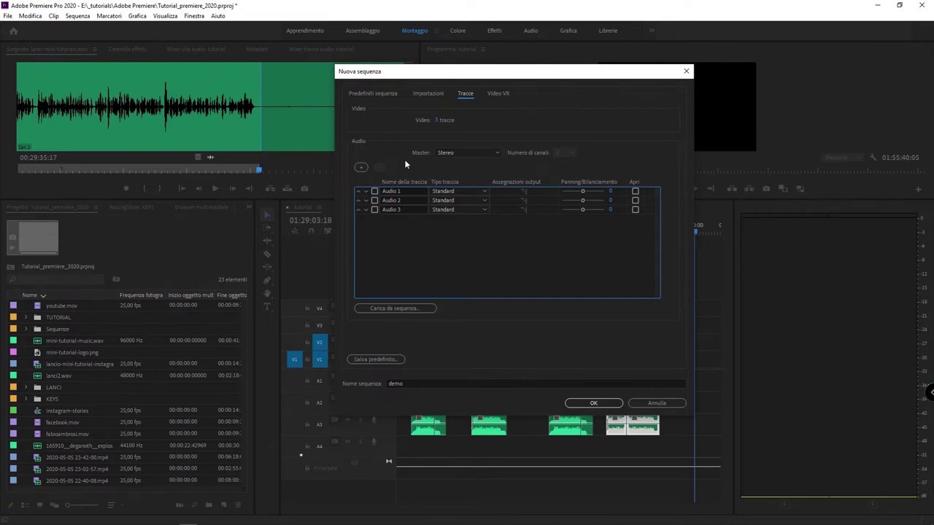
- Set the sequence's master track to Multicanale with 6 channels
click(465, 154)
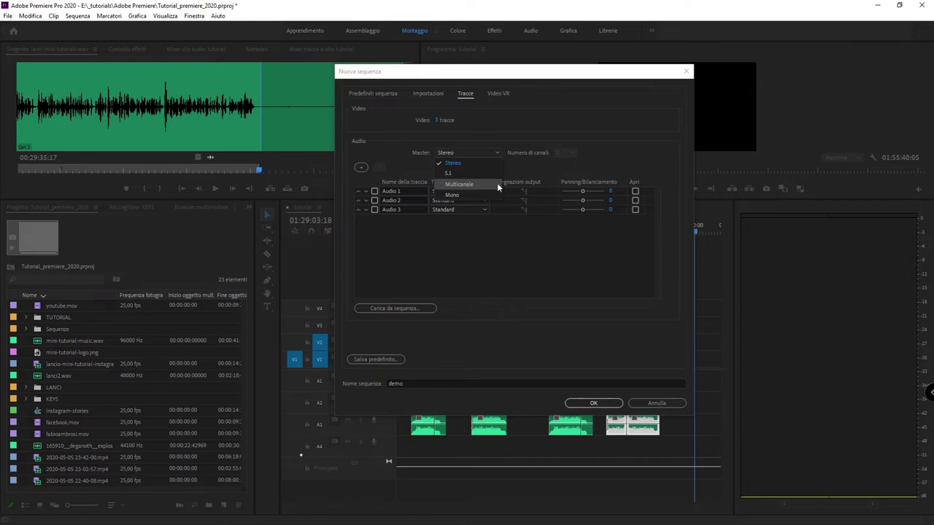
click(497, 183)
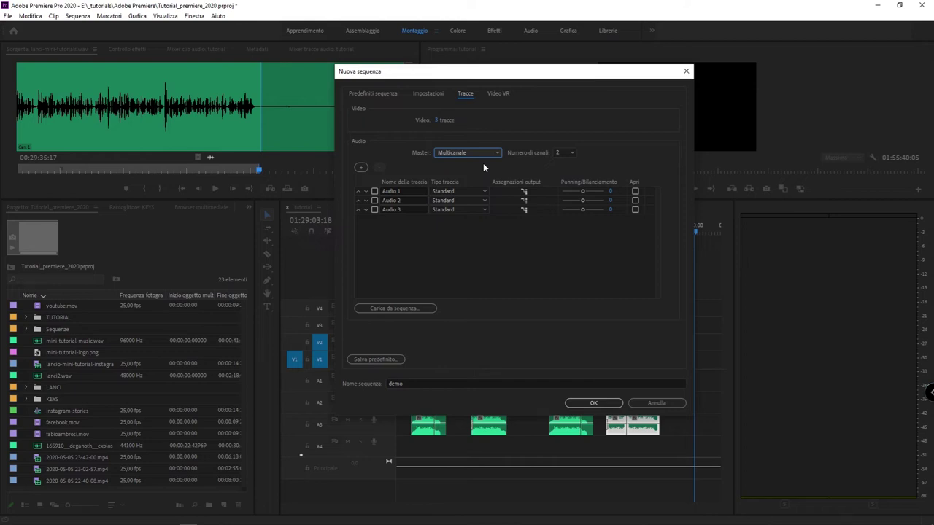
click(563, 153)
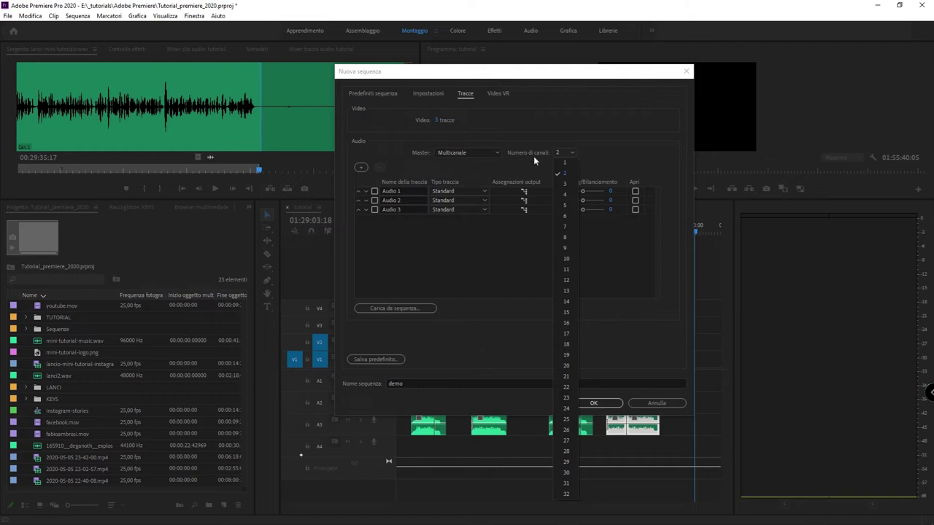
click(566, 216)
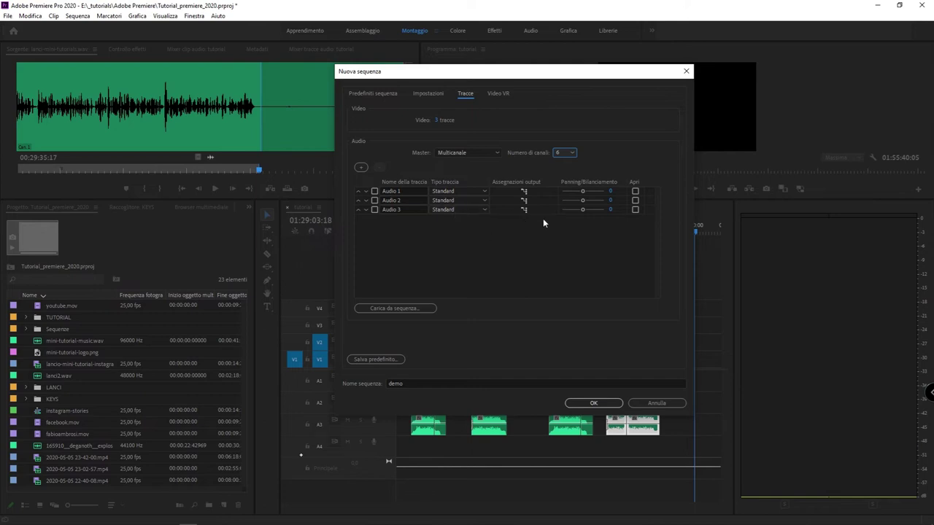
click(420, 191)
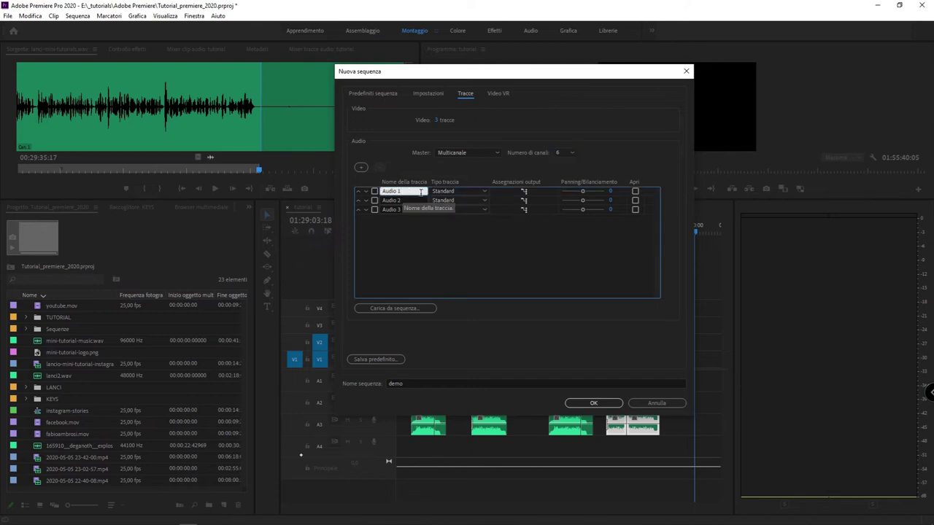
- Keep Audio 1 on output channels 1–2 and route Audio 2 to channels 3–4
click(523, 191)
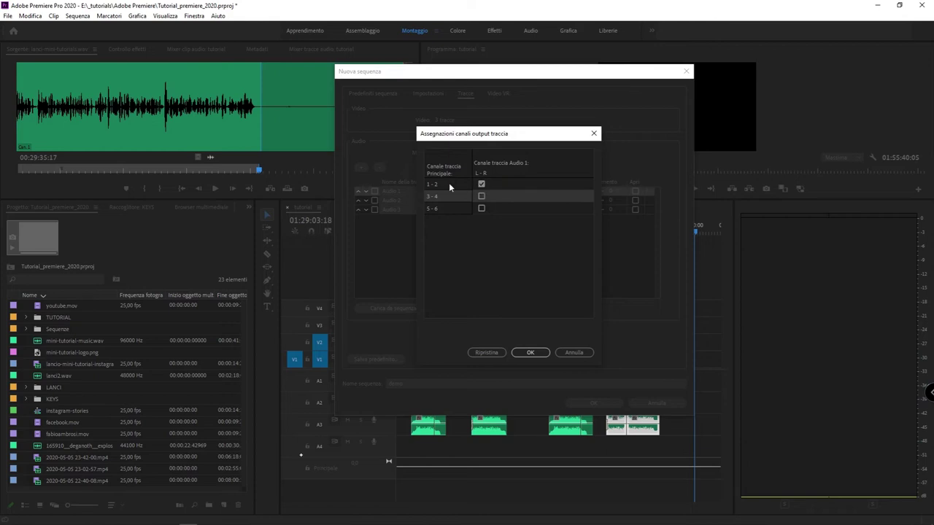
click(531, 352)
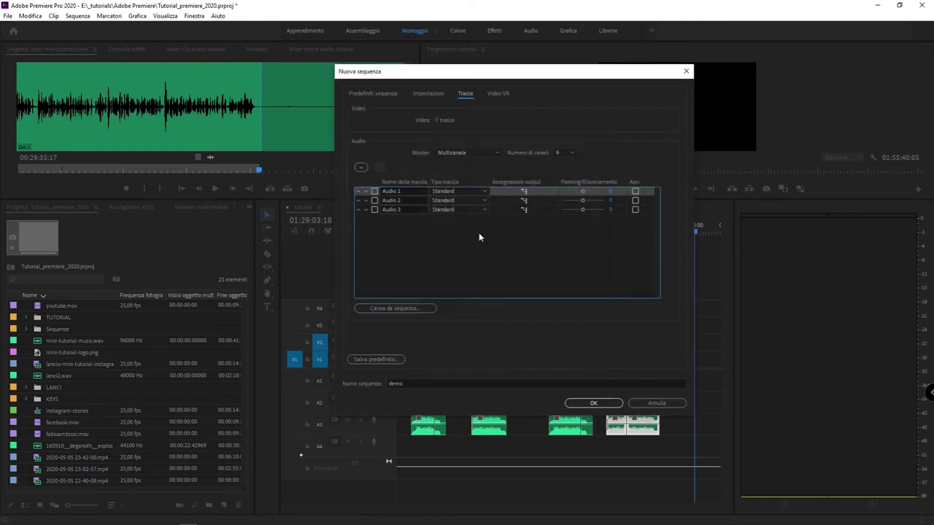
click(523, 201)
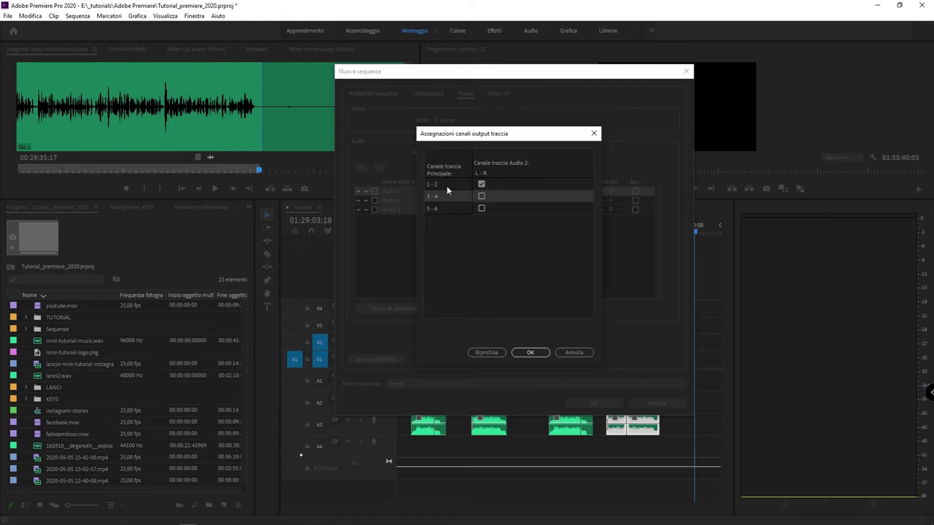
click(481, 184)
click(481, 196)
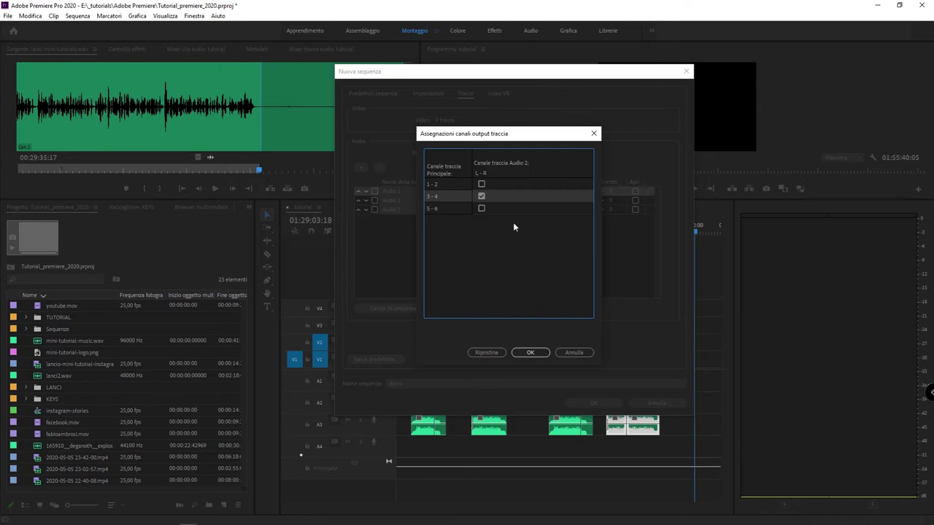
click(531, 352)
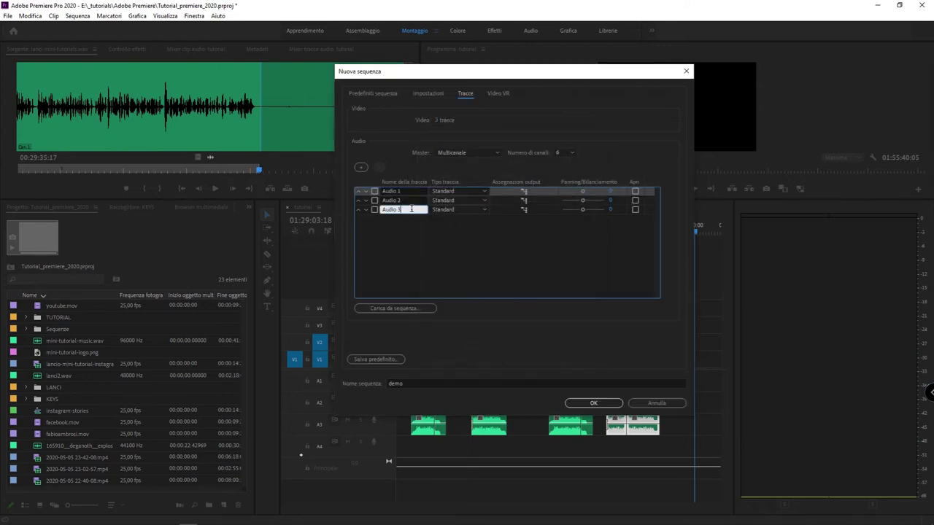
- Route Audio 3 to output channels 5–6 instead of 1–2
click(524, 210)
click(481, 184)
click(481, 209)
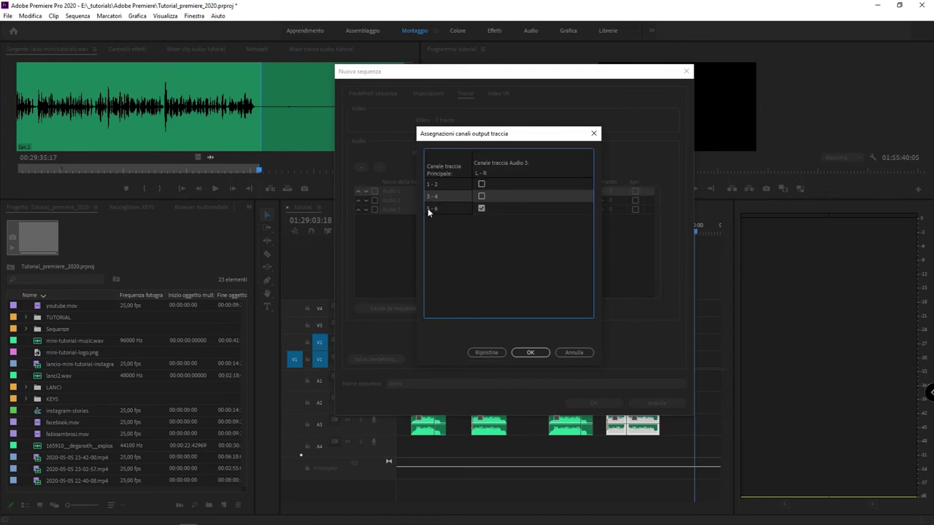
click(530, 352)
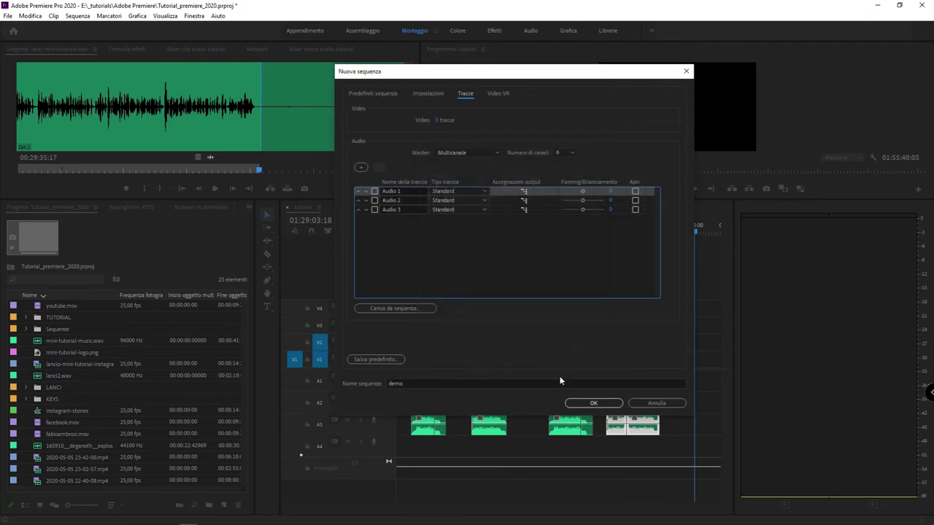
- Create the demo sequence, paste in the video and audio clips, and preview playback
click(586, 404)
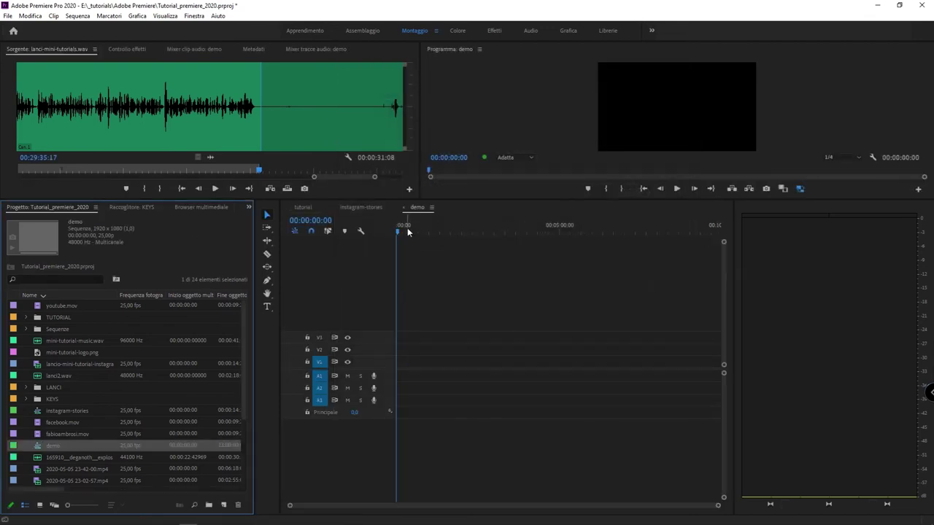
key(ctrl+v)
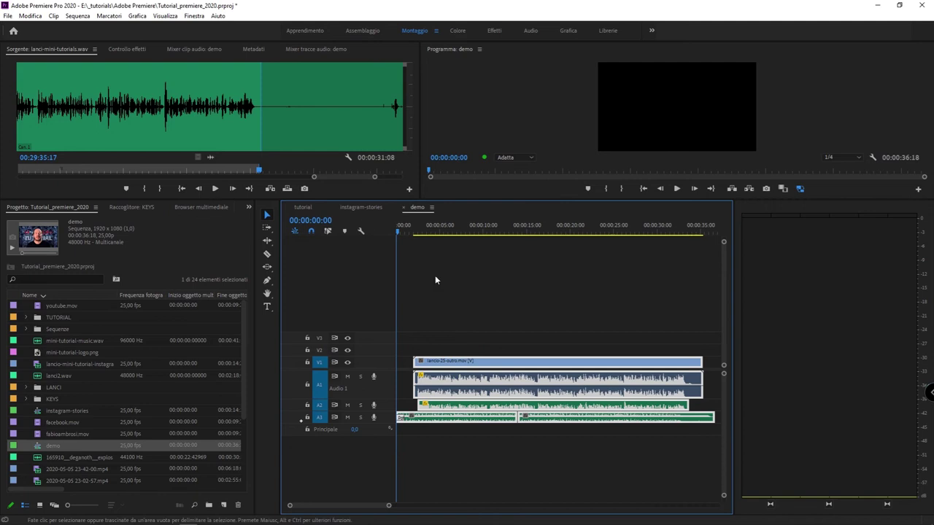
key(space)
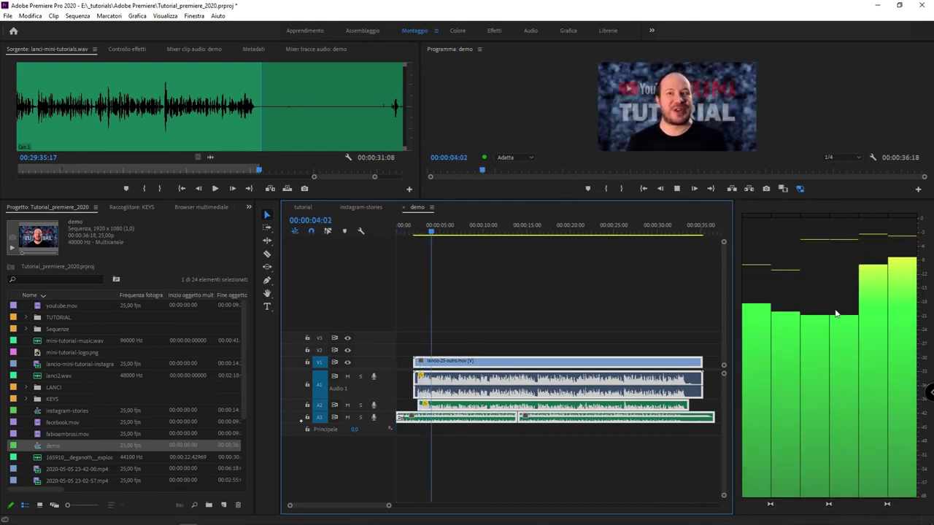
key(space)
- Select the A1–A3 audio clips, step to the next edit, deselect, and open Export Settings
drag(589, 451, 557, 381)
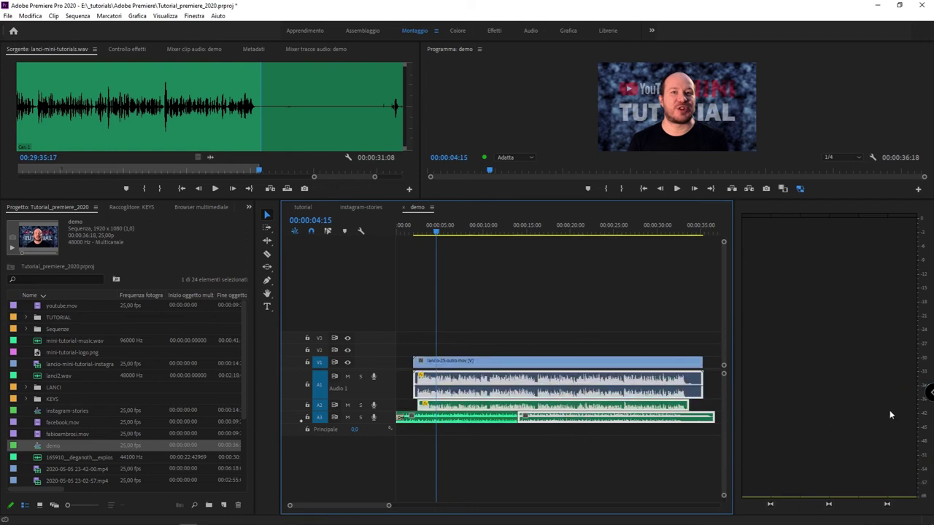
click(775, 495)
key(Down)
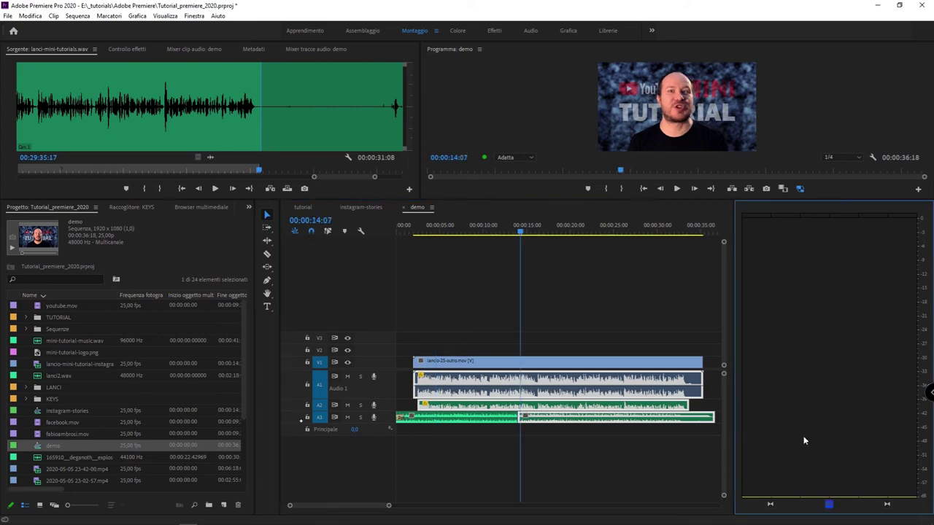
click(570, 321)
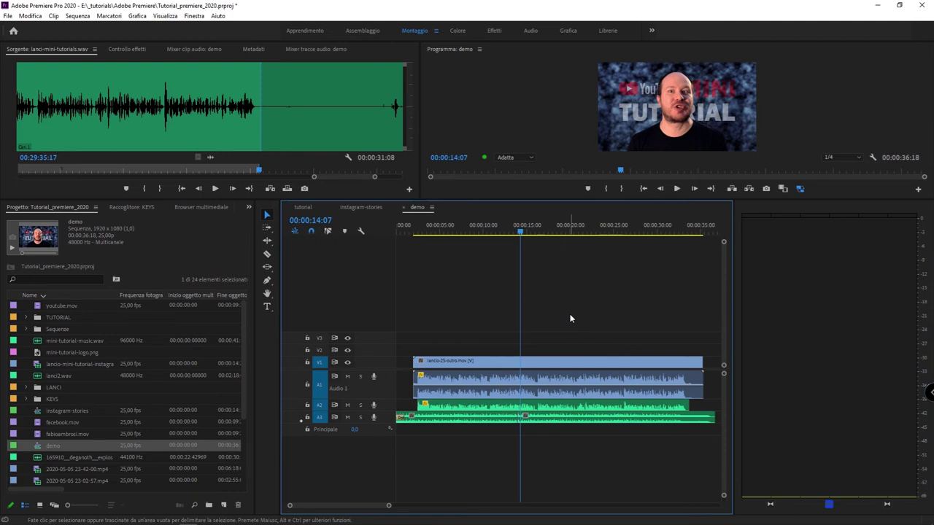
key(ctrl+m)
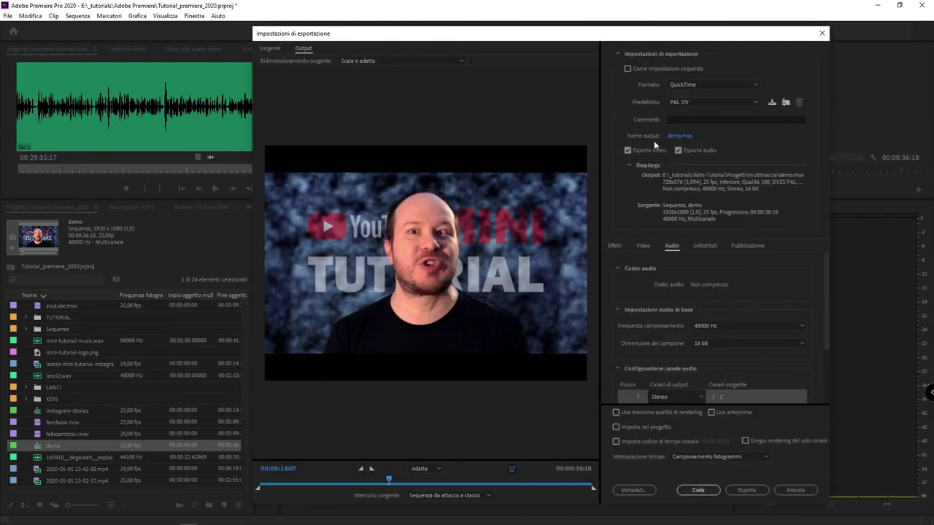
- Set the export format to QuickTime and the preset to Apple ProRes 422 HQ
click(705, 86)
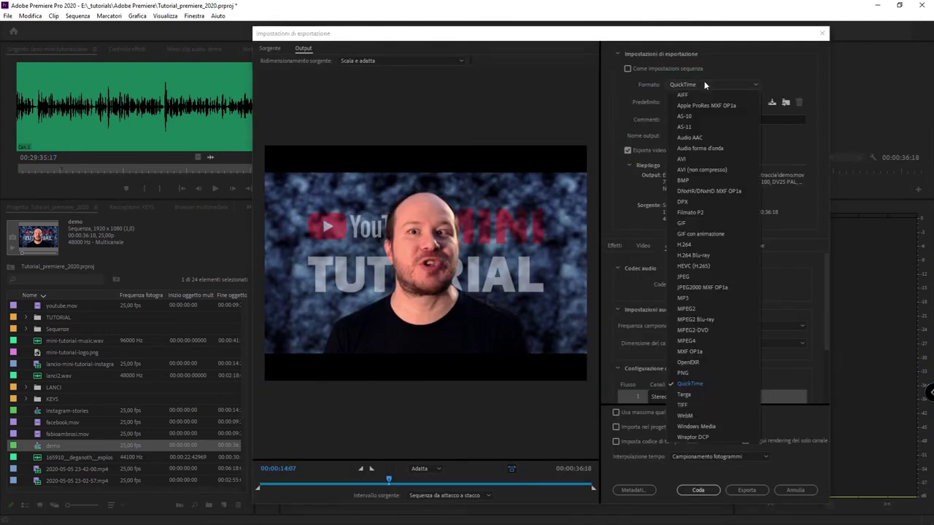
click(746, 384)
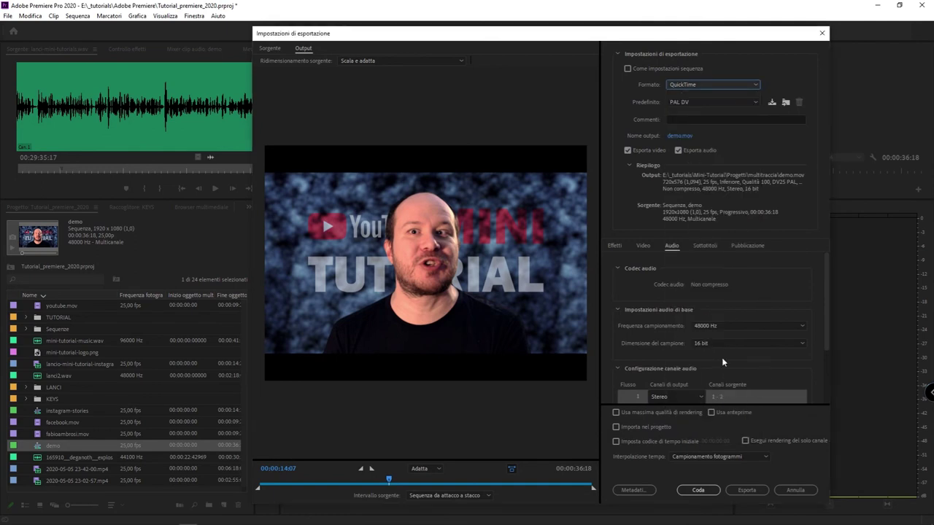
click(700, 102)
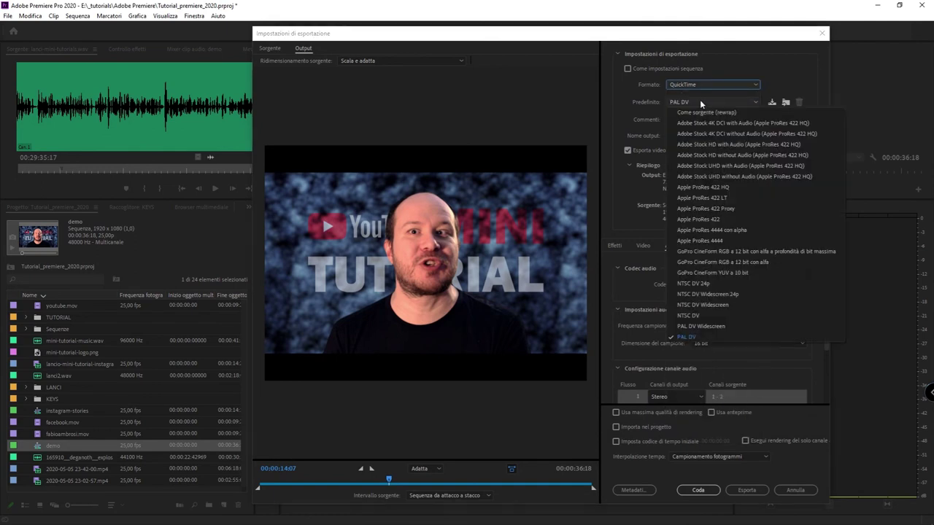
click(764, 187)
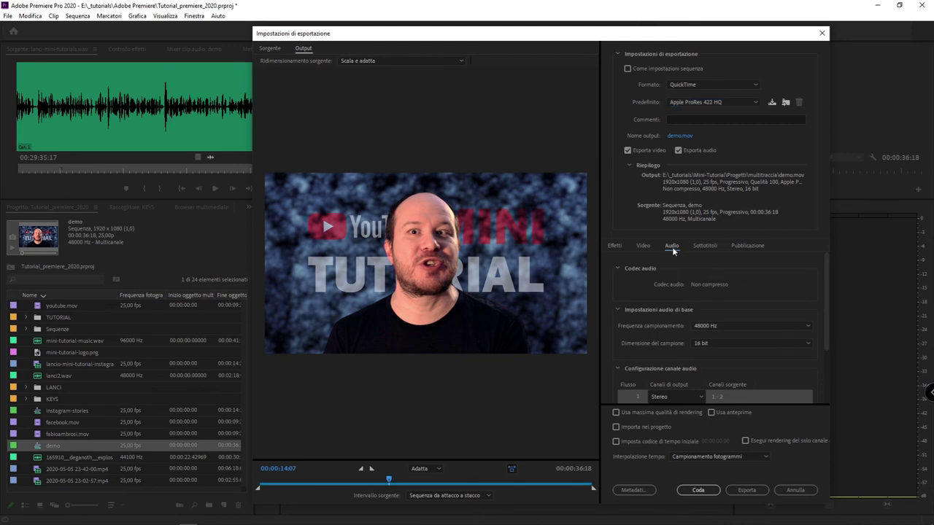
- Add two audio streams and make streams 2 and 3 stereo, carrying channels 3–4 and 5–6
scroll(642, 299, down, 2)
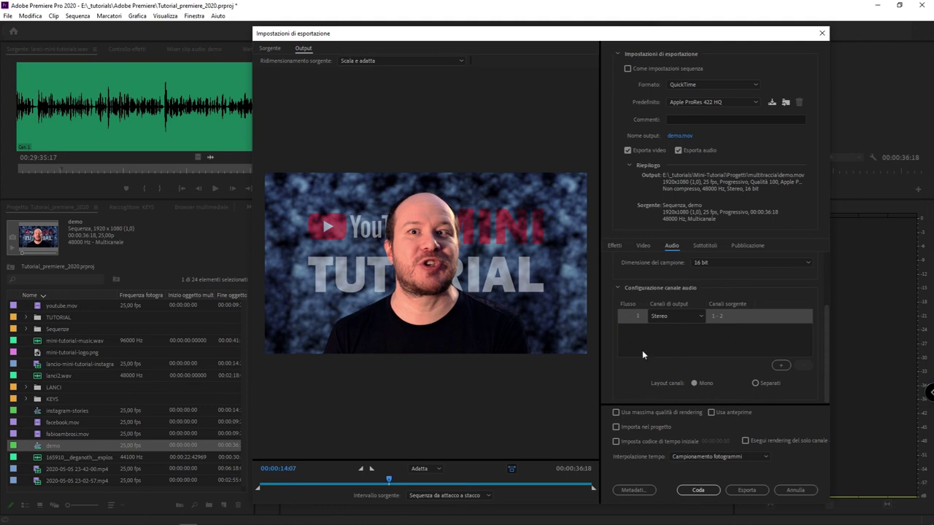
click(685, 325)
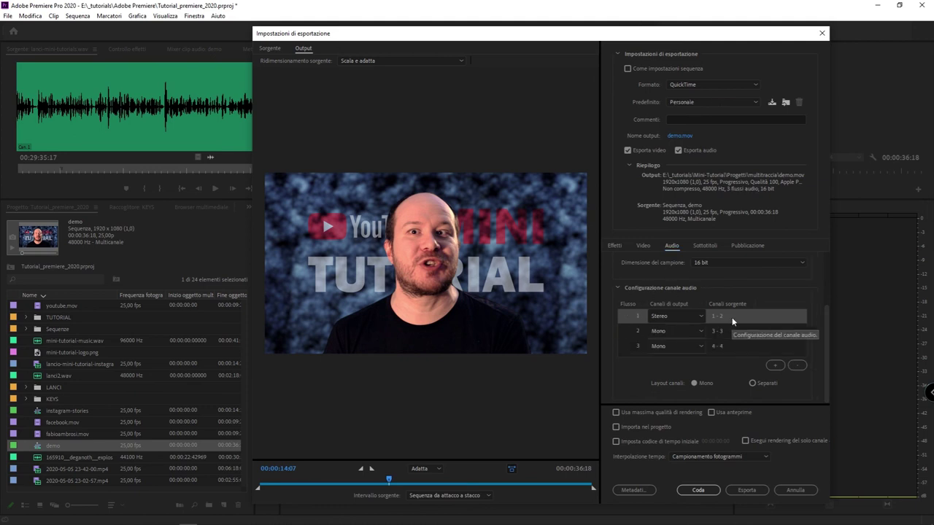
click(686, 330)
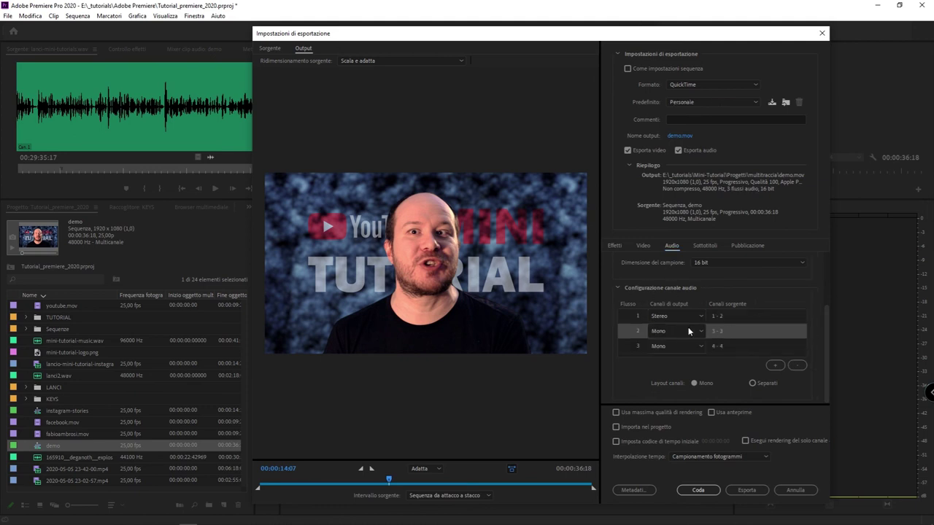
click(673, 378)
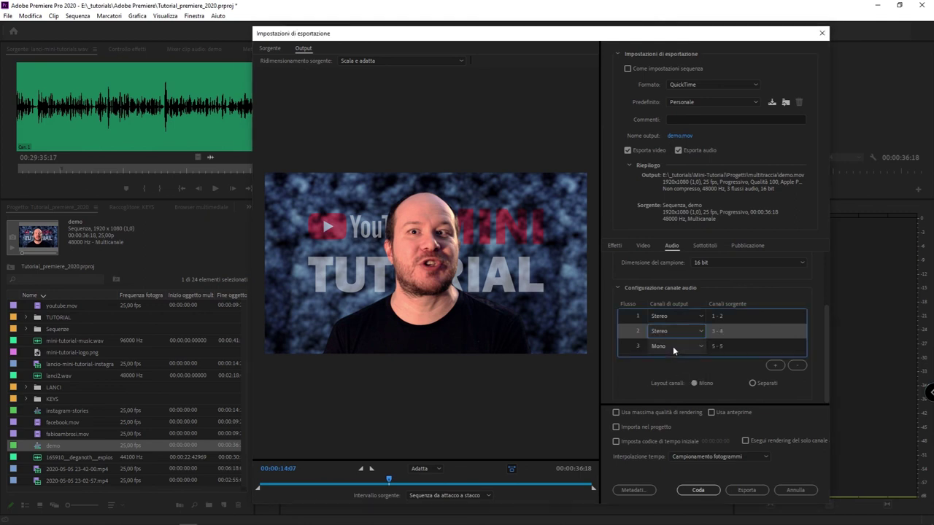
click(667, 347)
click(683, 381)
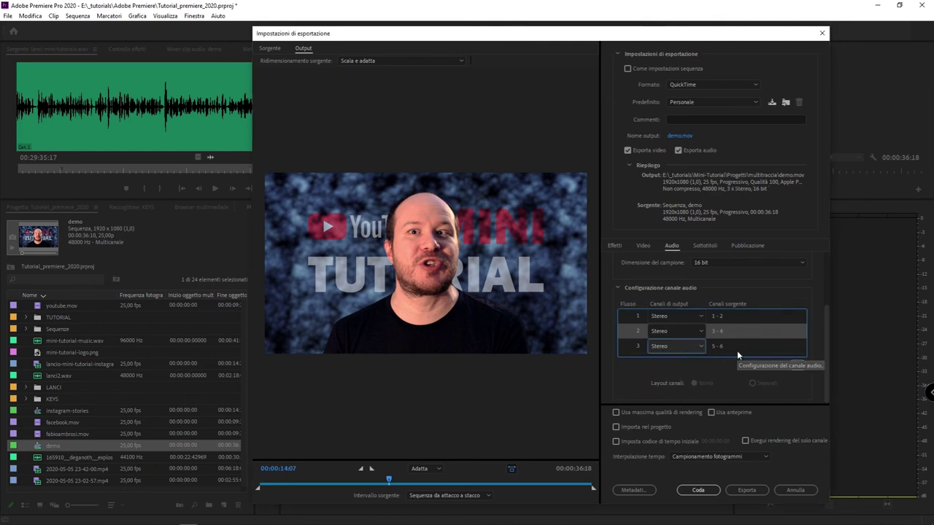
click(753, 287)
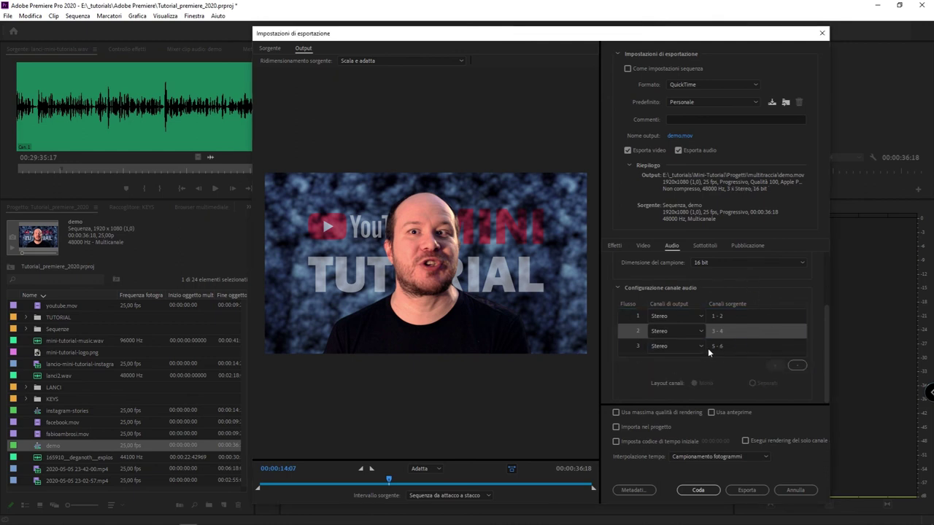